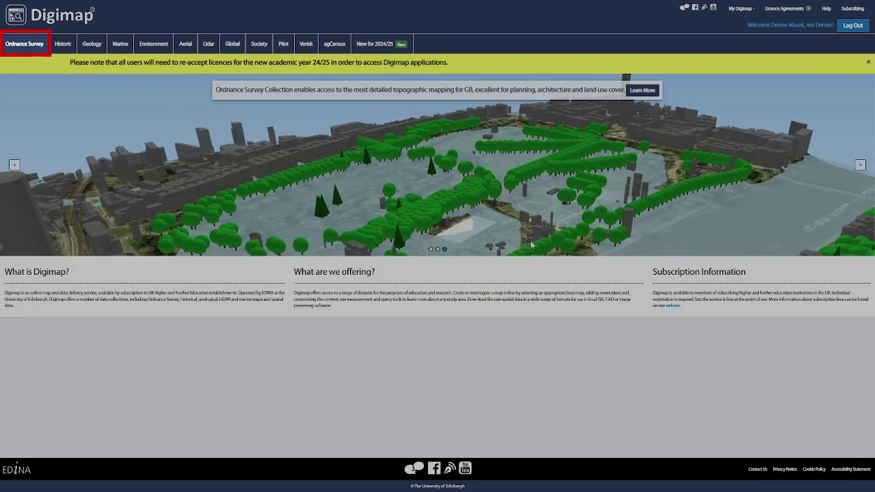
# Open the Ordnance Survey collection and launch the OS Digimap map application.
pyautogui.click(29, 48)
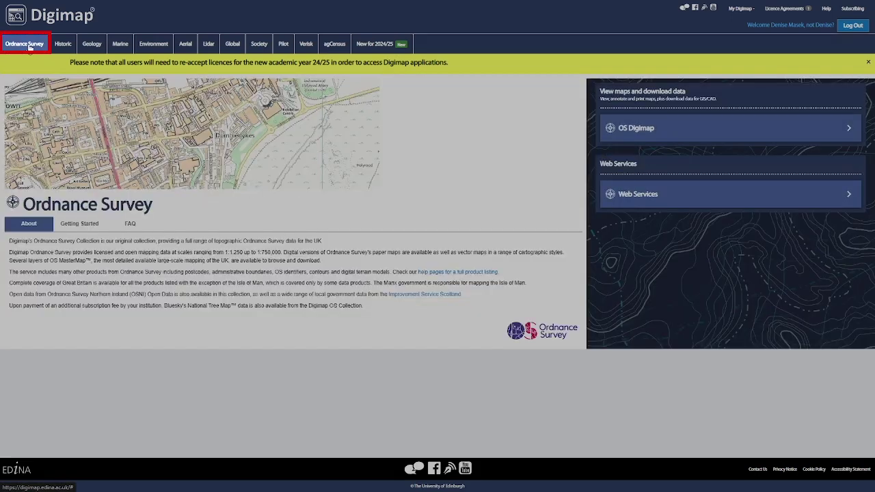
pyautogui.click(652, 134)
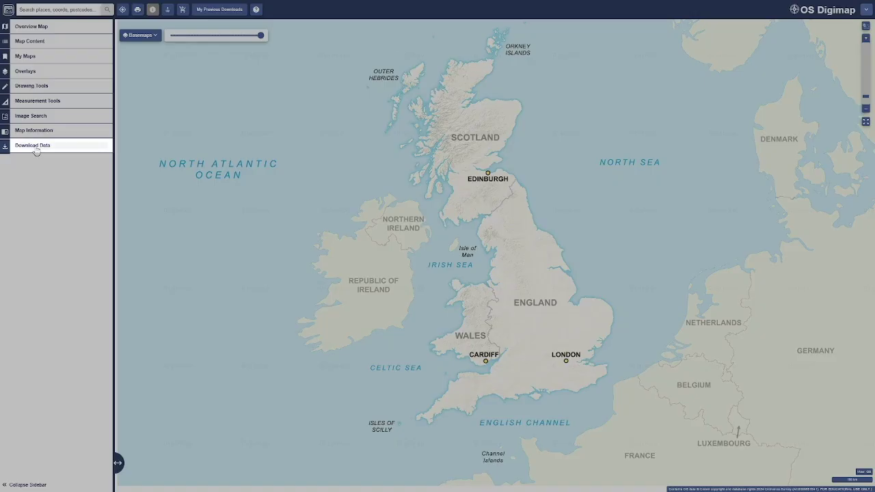
# Draw a small rectangular download area over northern England and tick OS MasterMap Greenspace.
pyautogui.click(36, 146)
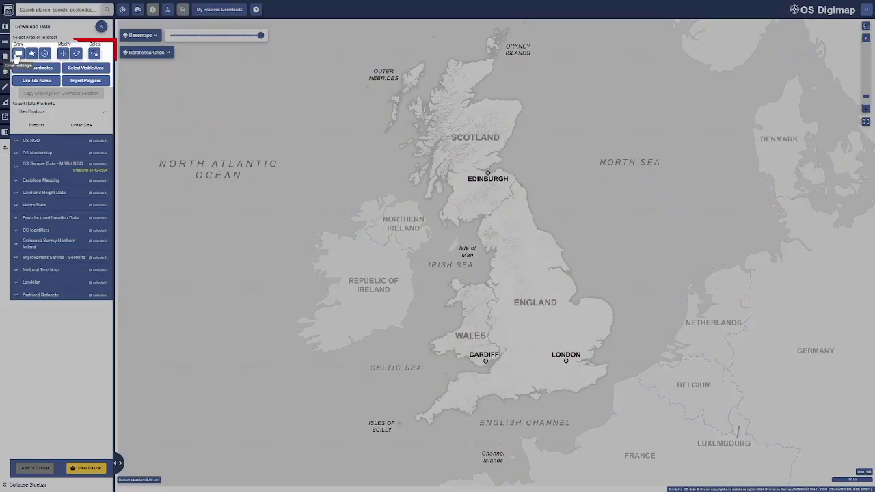
pyautogui.click(18, 53)
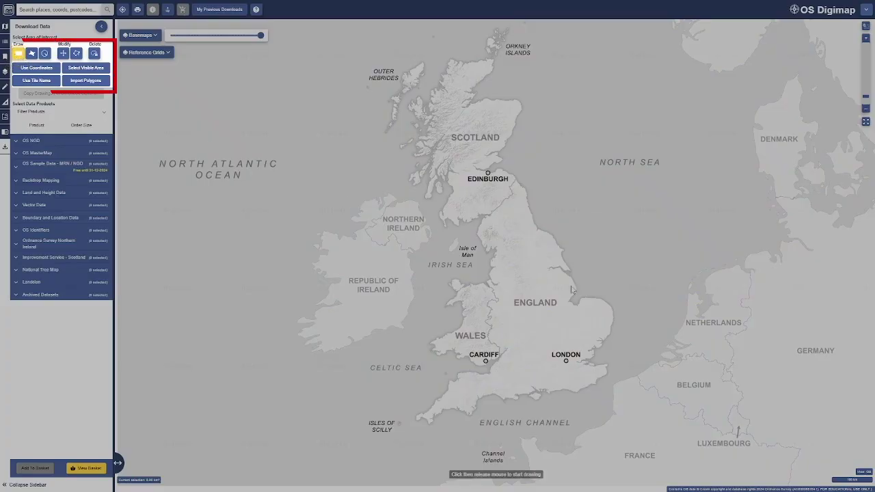
pyautogui.click(530, 272)
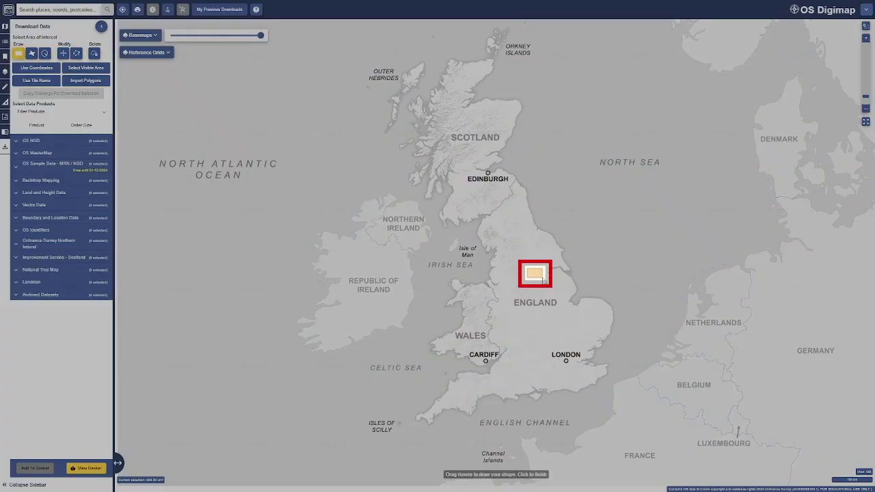
pyautogui.click(543, 279)
pyautogui.click(19, 192)
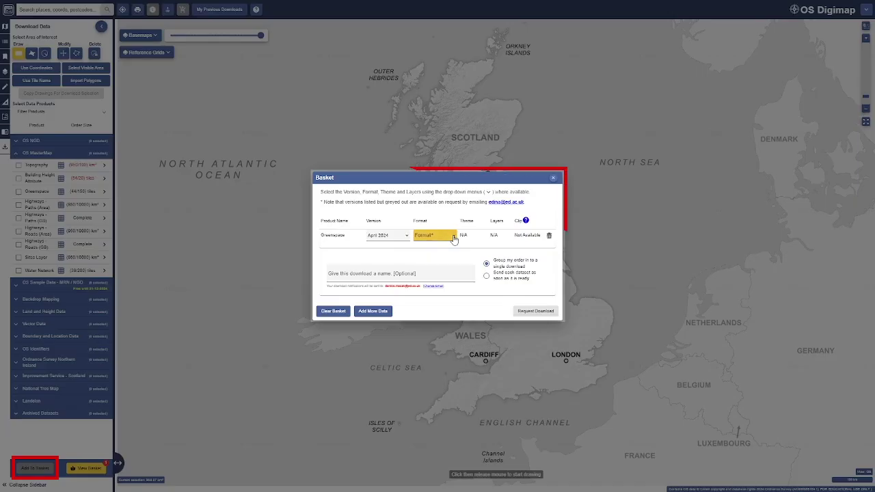
# Set Greenspace's basket format to SHAPE, keeping the April 2024 version.
pyautogui.click(453, 236)
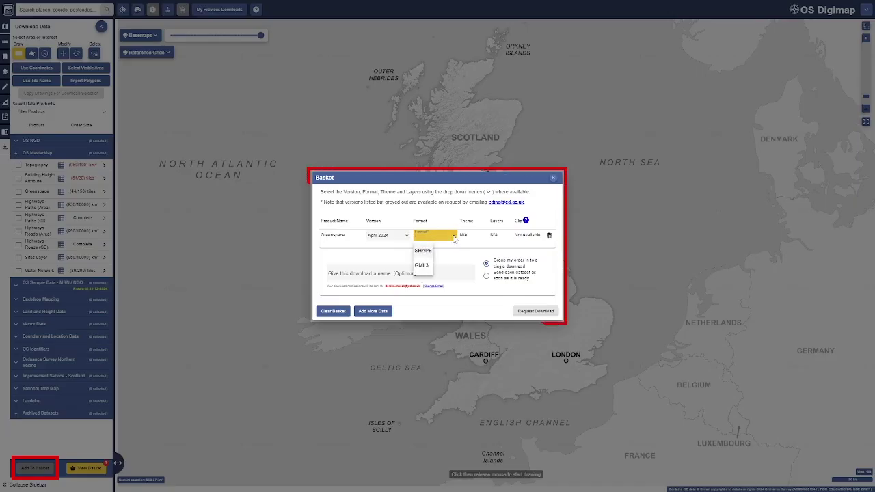
pyautogui.click(422, 251)
pyautogui.click(406, 236)
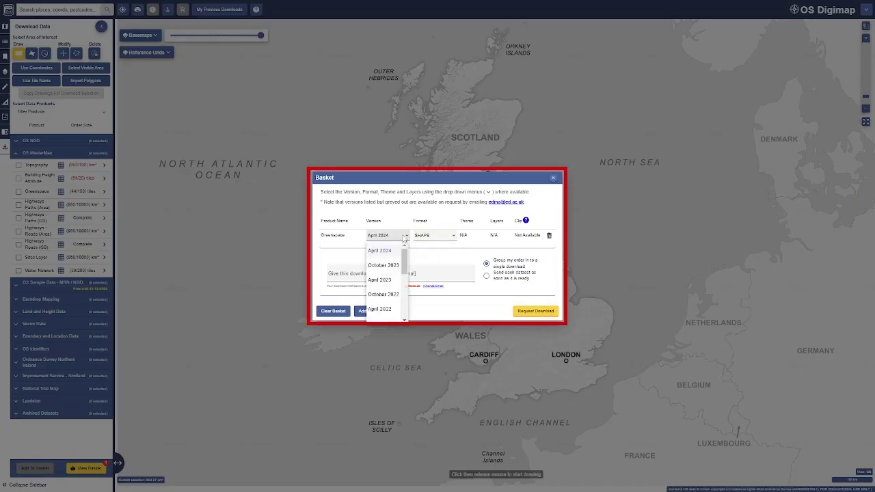
pyautogui.click(405, 239)
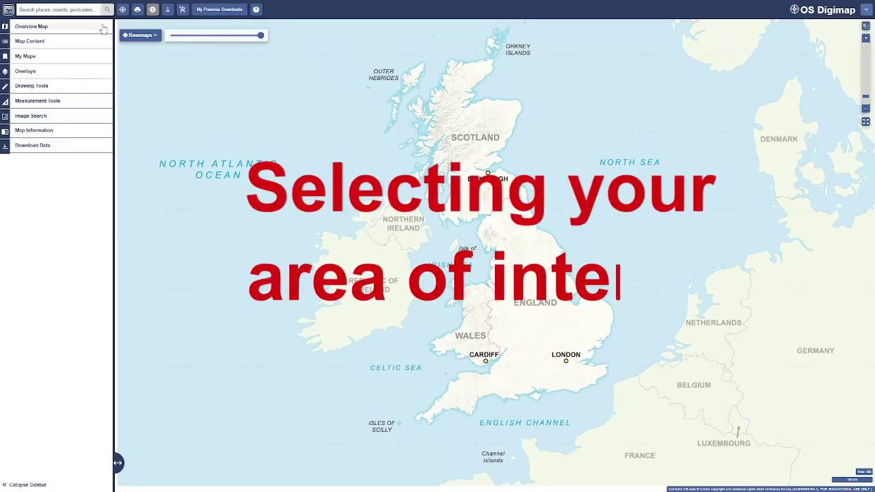
# Zoom in around Withernsea and overlay the 5 km reference grid.
pyautogui.scroll(4, 525, 268)
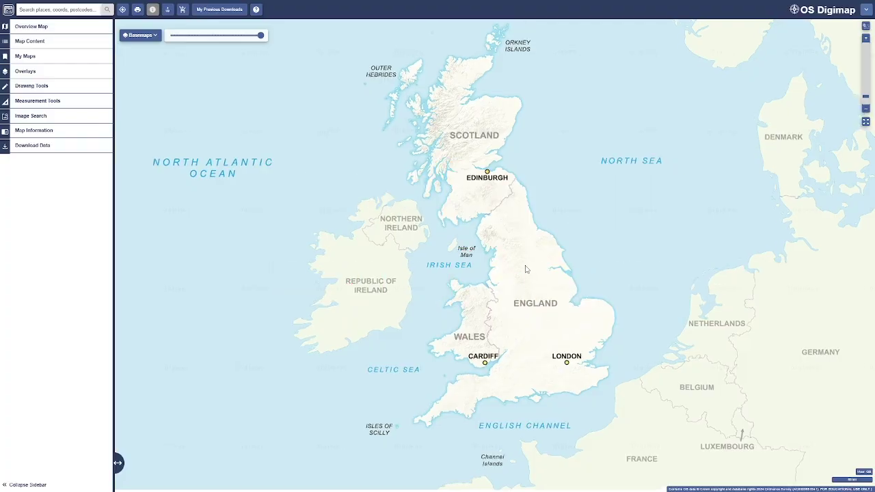
pyautogui.scroll(5, 526, 270)
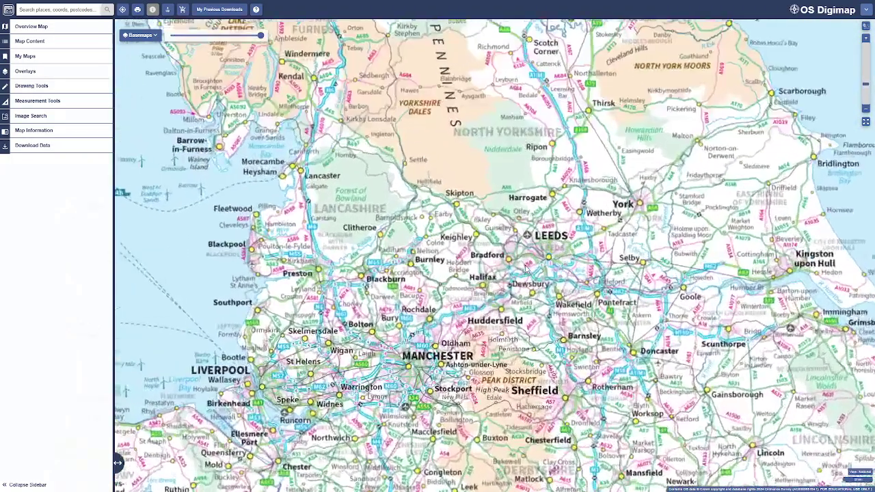
pyautogui.scroll(5, 527, 270)
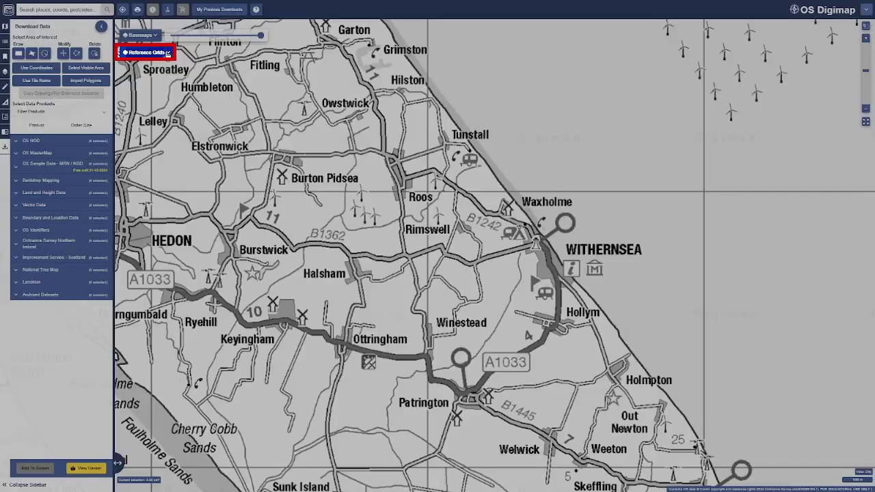
pyautogui.click(145, 52)
pyautogui.click(140, 155)
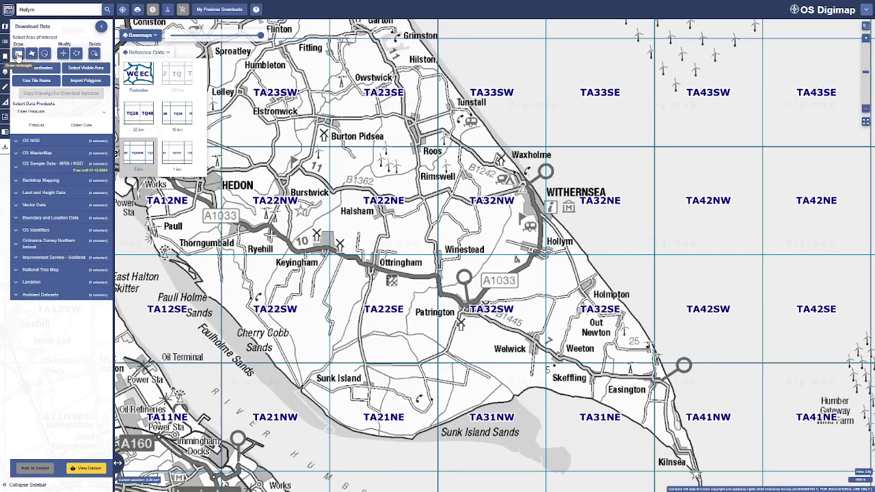
# Outline Hollym as the download area, replacing a trial rectangle with a closed polygon.
pyautogui.click(18, 53)
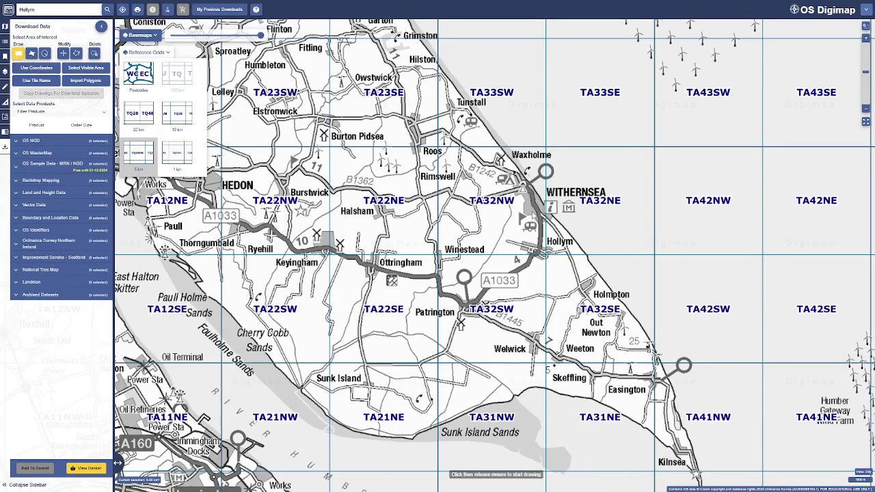
pyautogui.moveTo(563, 257); pyautogui.dragTo(585, 265)
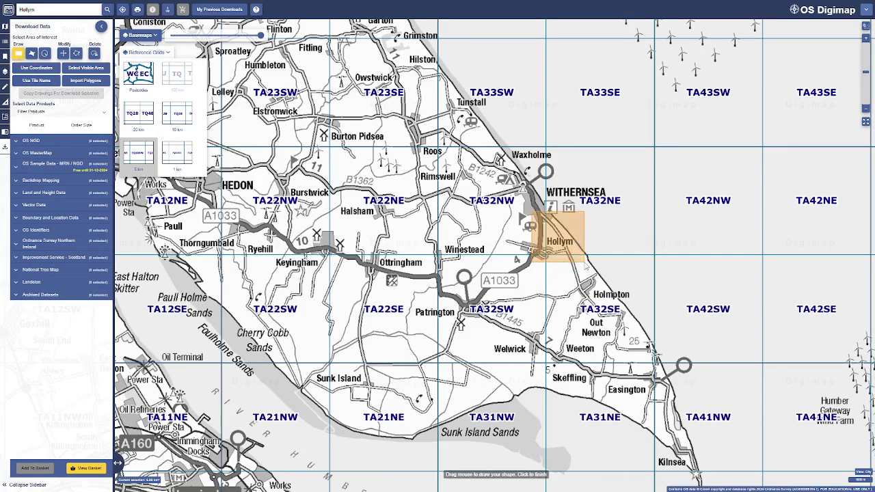
pyautogui.click(31, 53)
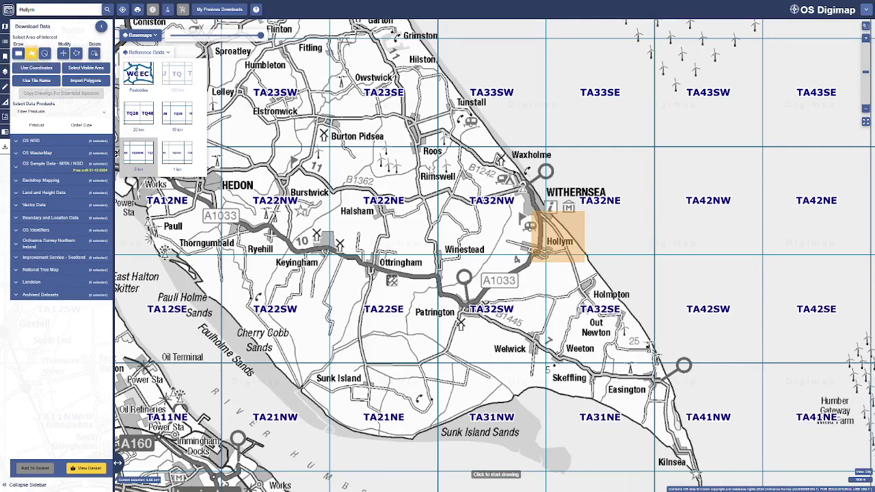
pyautogui.click(531, 203)
pyautogui.click(506, 226)
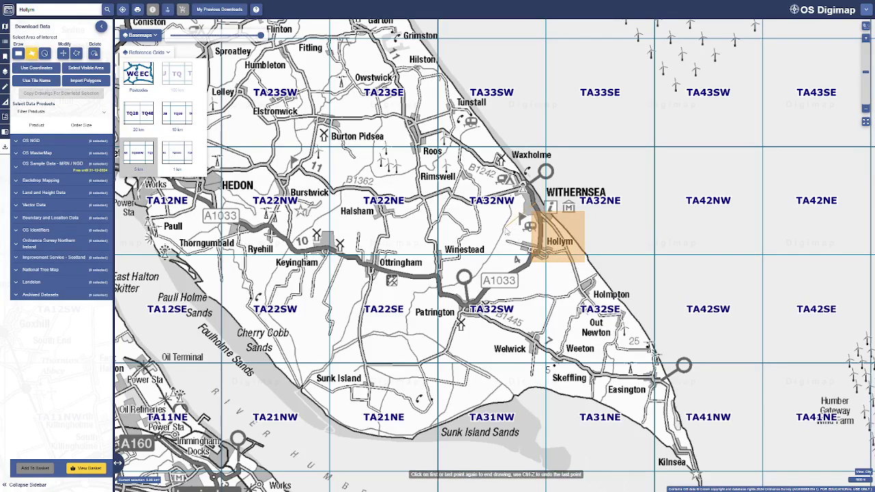
pyautogui.click(531, 265)
pyautogui.click(585, 258)
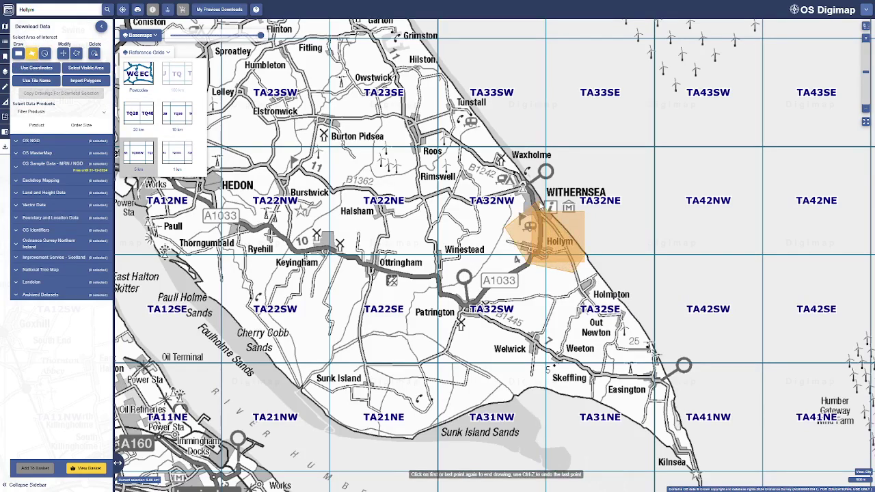
pyautogui.click(543, 205)
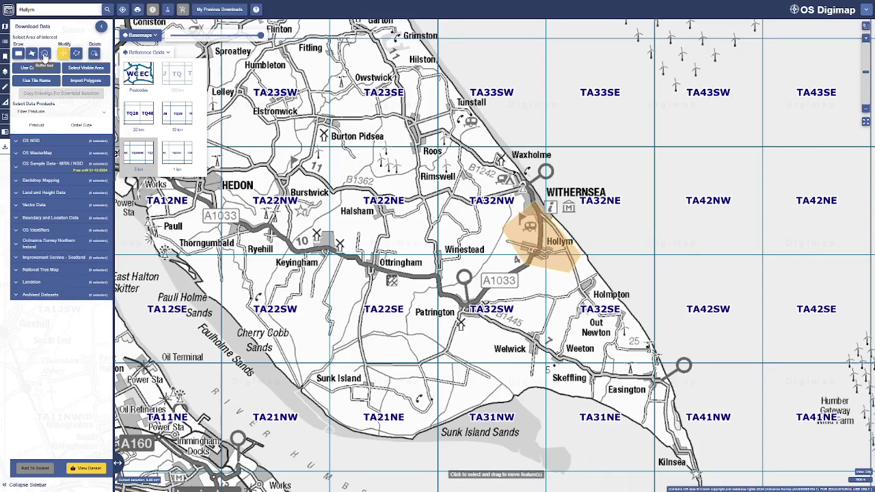
# Place a 10 kilometre point buffer centred near Hollym.
pyautogui.click(45, 55)
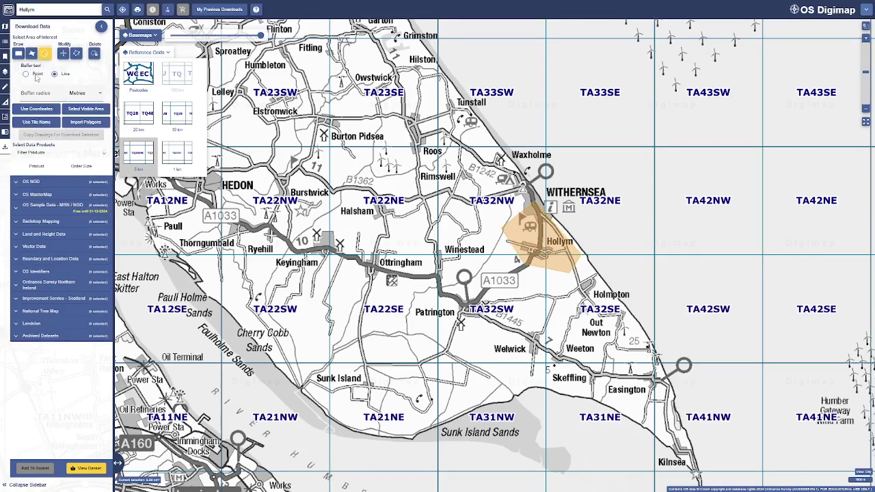
pyautogui.click(26, 74)
pyautogui.click(37, 93)
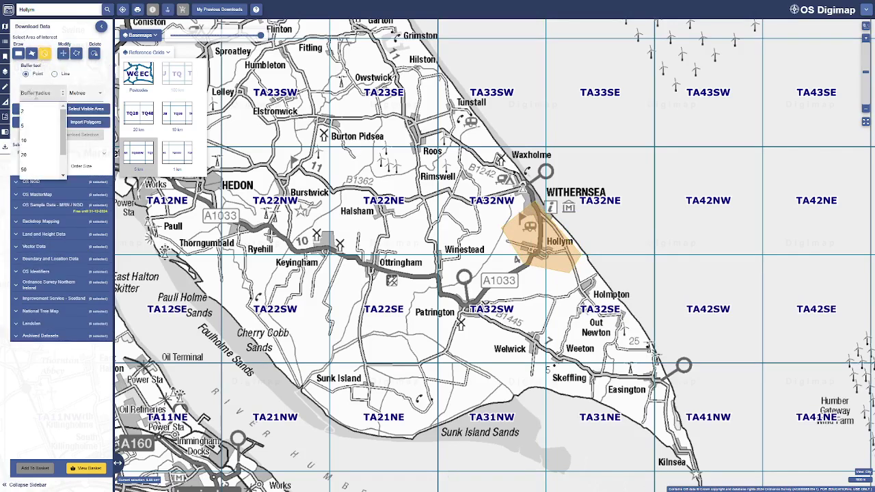
pyautogui.click(37, 140)
pyautogui.click(84, 93)
pyautogui.click(83, 141)
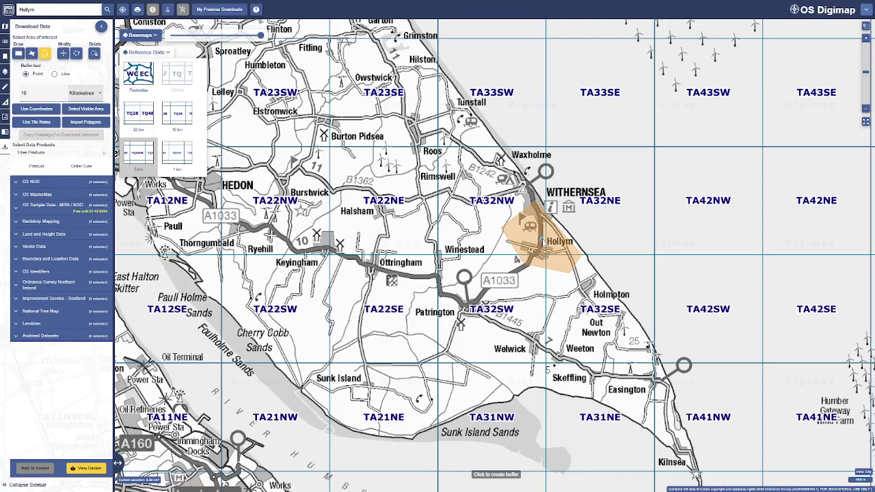
pyautogui.click(543, 241)
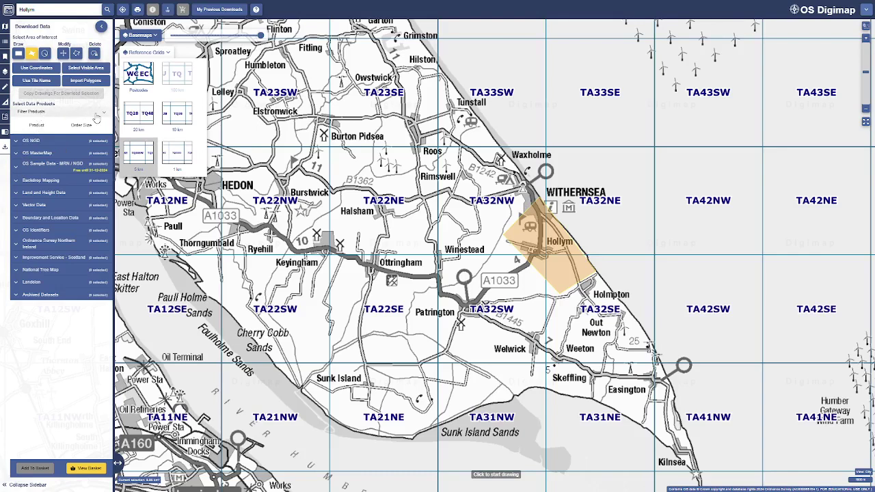
# Filter the OS MasterMap list to licensed products and tick Topography for download.
pyautogui.click(102, 118)
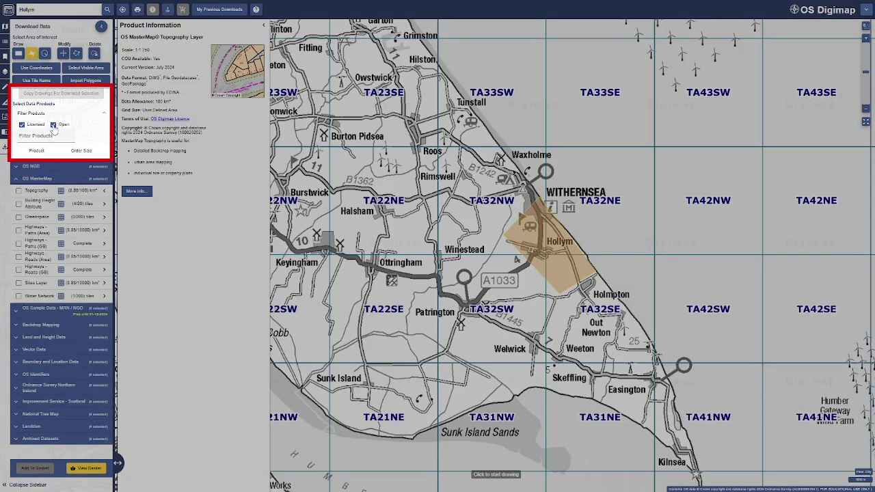
pyautogui.click(54, 125)
pyautogui.click(53, 126)
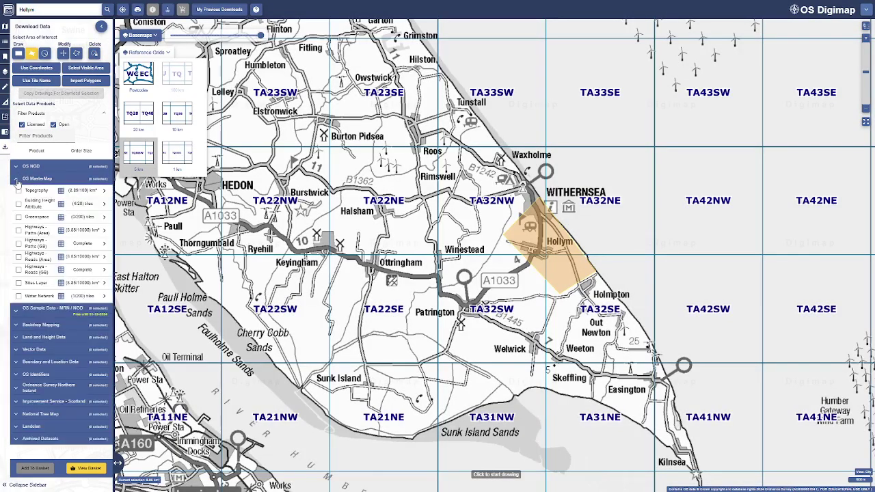
pyautogui.click(105, 192)
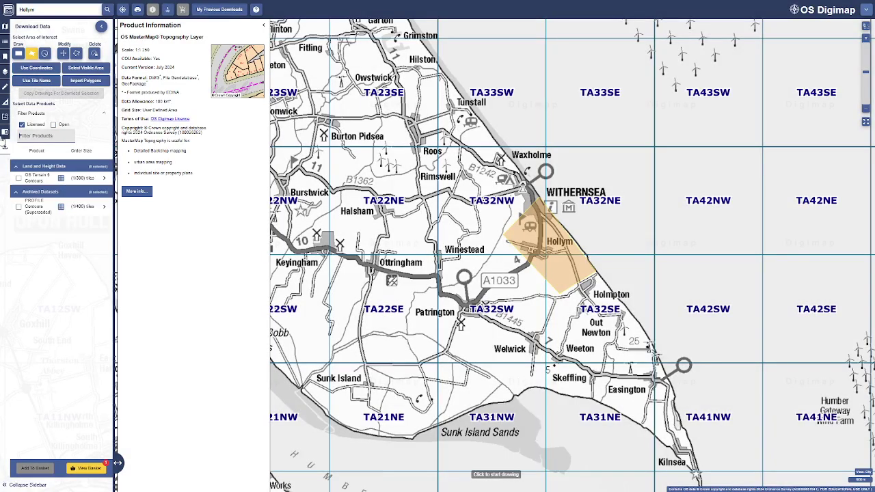
pyautogui.click(53, 125)
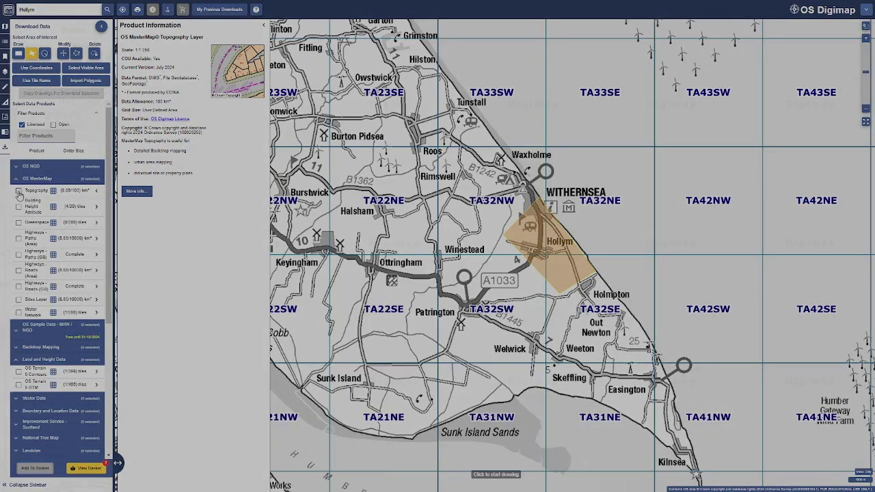
pyautogui.click(19, 192)
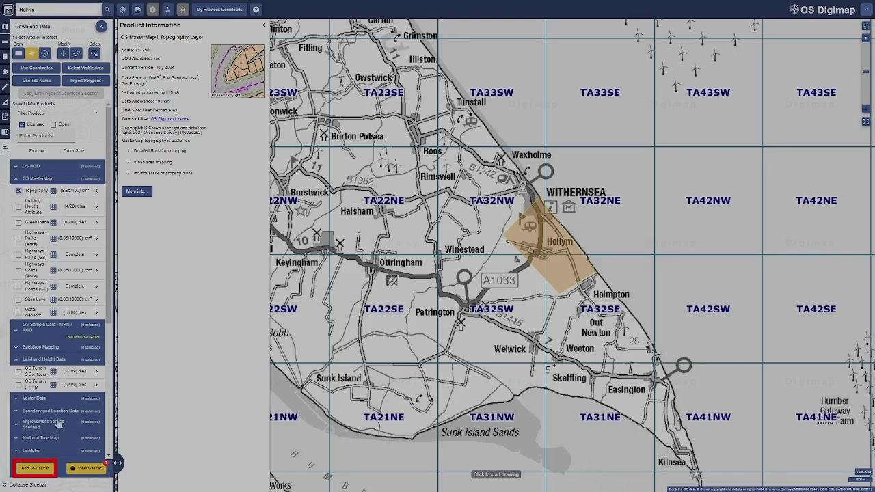
# Add the selected products to the basket and set Topography's format to GeoPackage.
pyautogui.click(34, 469)
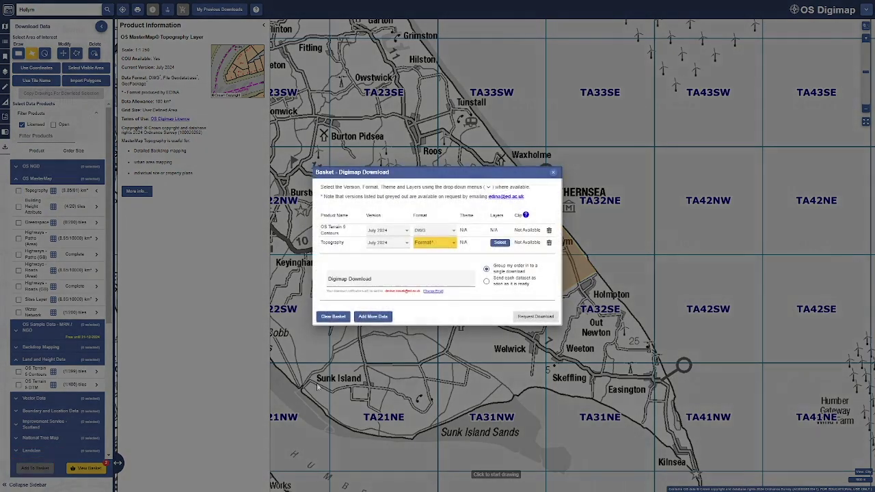
pyautogui.click(454, 244)
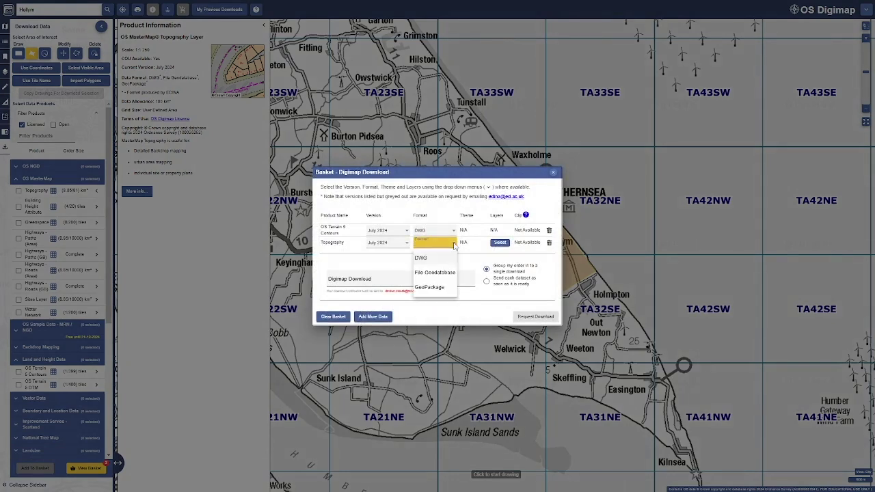
pyautogui.click(442, 290)
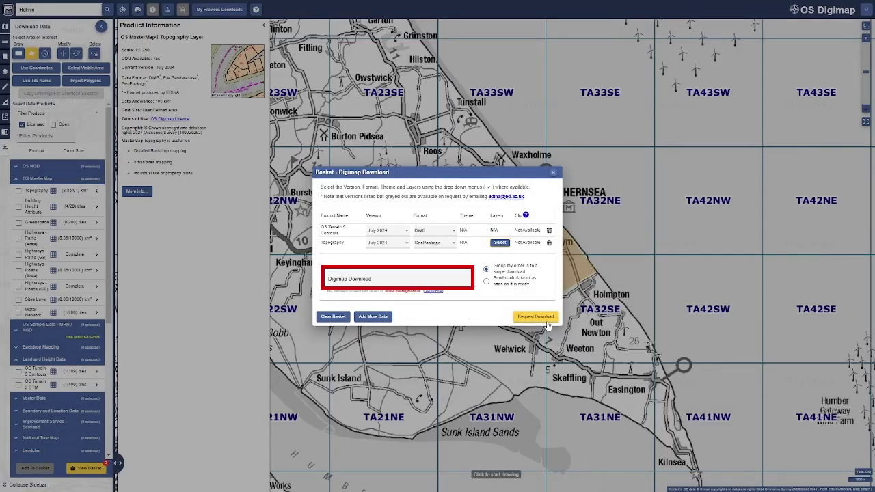
# Submit the download order with Request Download.
pyautogui.click(544, 322)
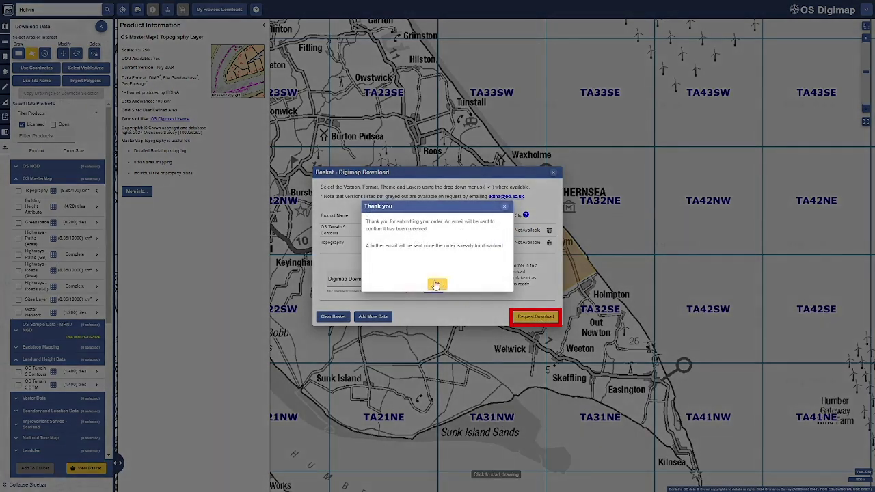